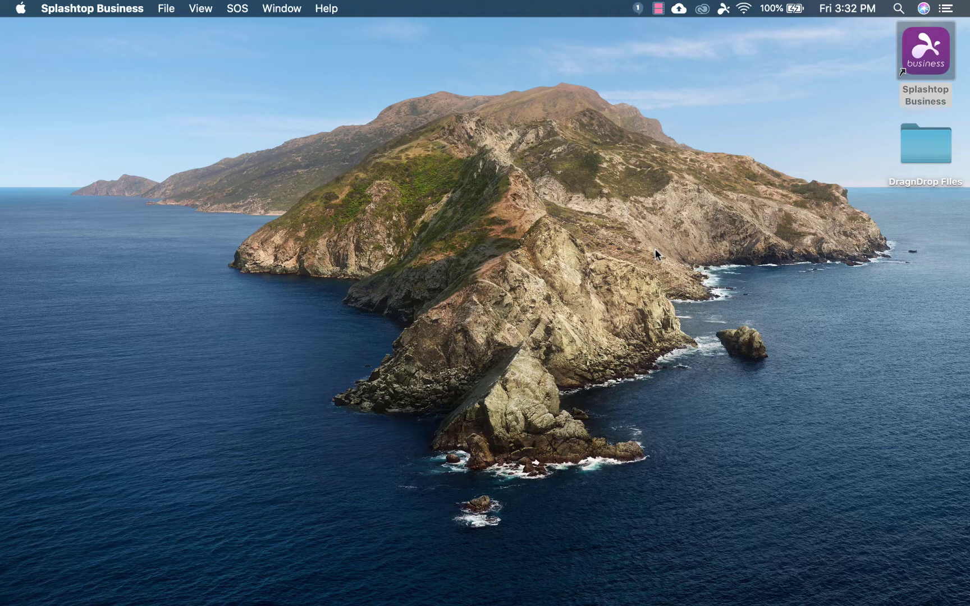
Step: Launch Splashtop Business and start a remote session with the SJC Office Windows PC
{"action": "double_click", "coordinate": [915, 54]}
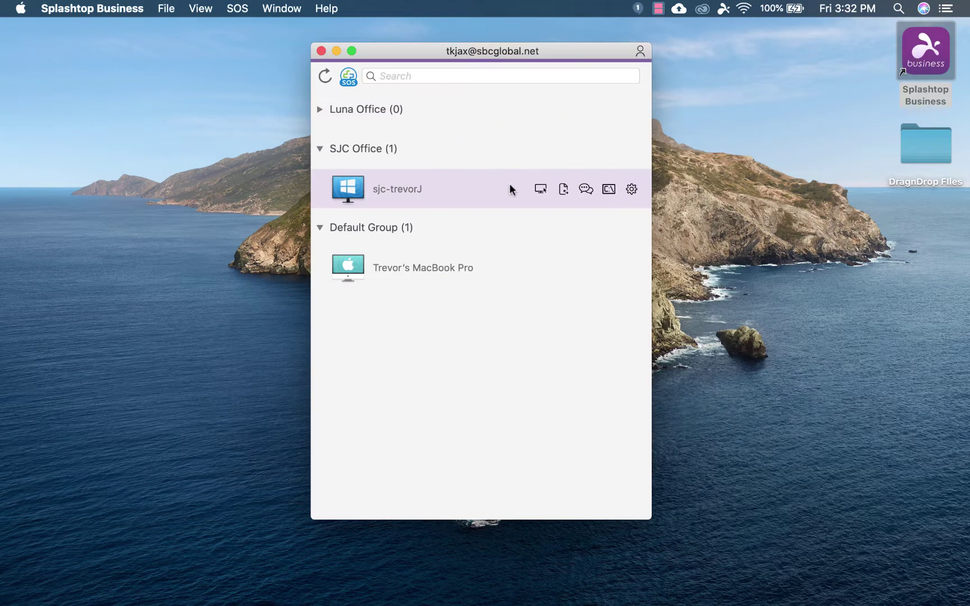
{"action": "left_click", "coordinate": [539, 188]}
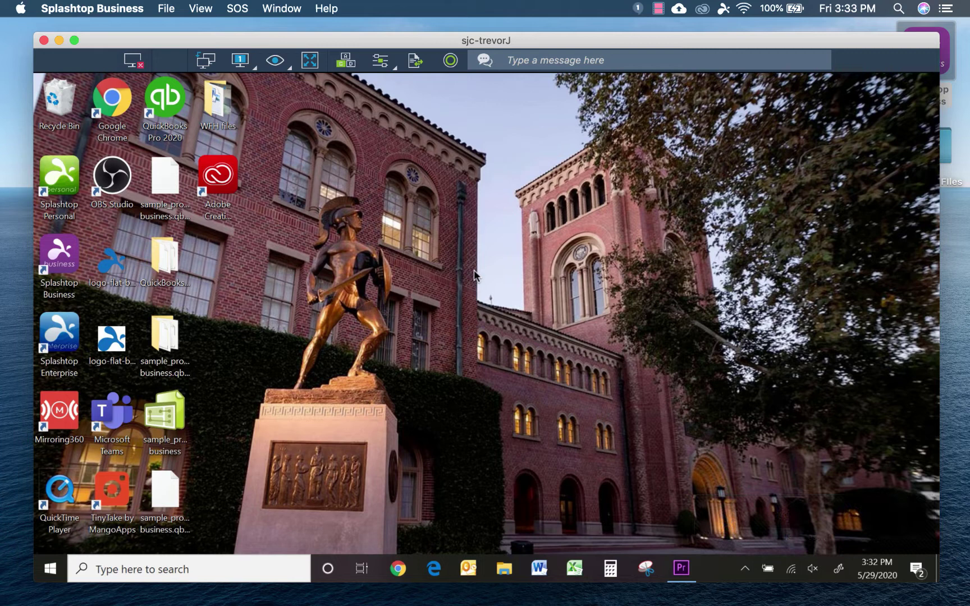
Step: Restore the Premiere Pro window from the taskbar and focus the My Sequence timeline
{"action": "left_click", "coordinate": [685, 570]}
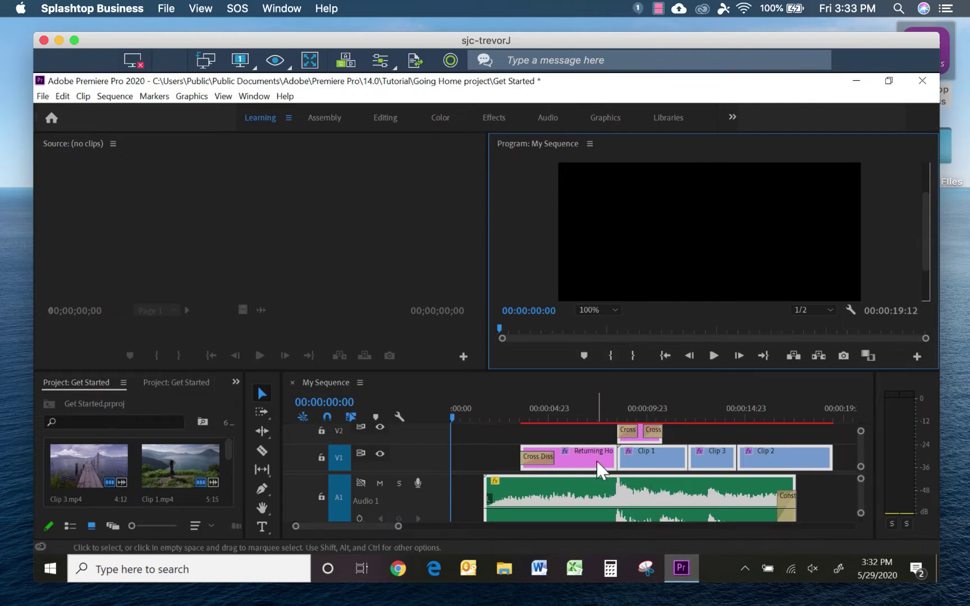
{"action": "left_click", "coordinate": [590, 475]}
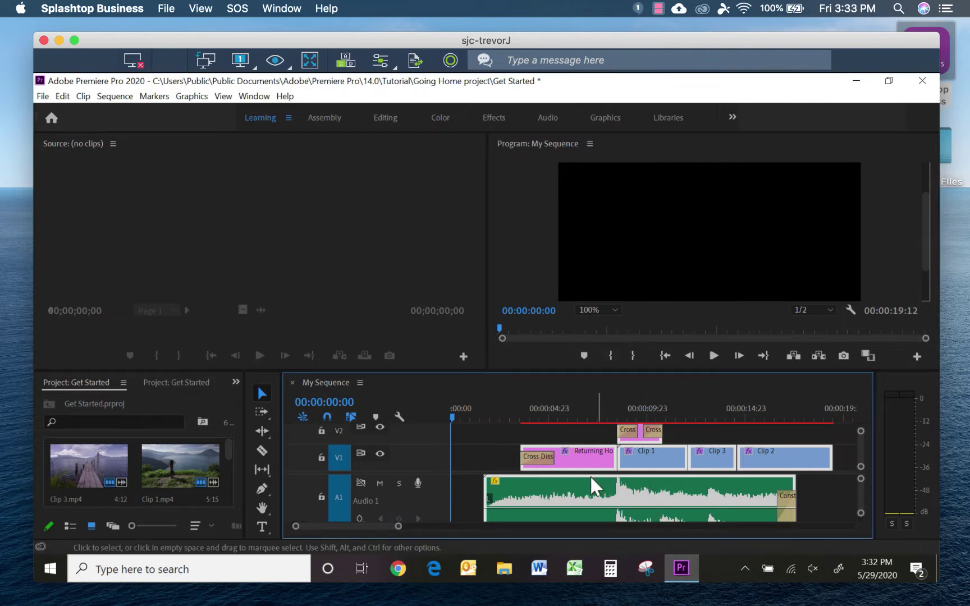
Step: Play My Sequence in the Program monitor and stop it at 00:00:13:00
{"action": "left_click", "coordinate": [712, 356]}
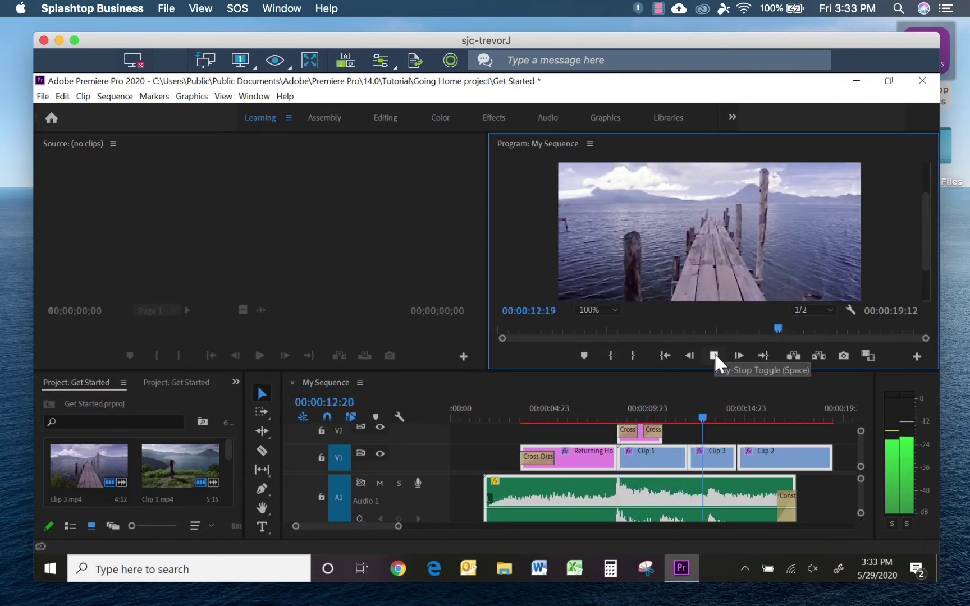
{"action": "left_click", "coordinate": [713, 353]}
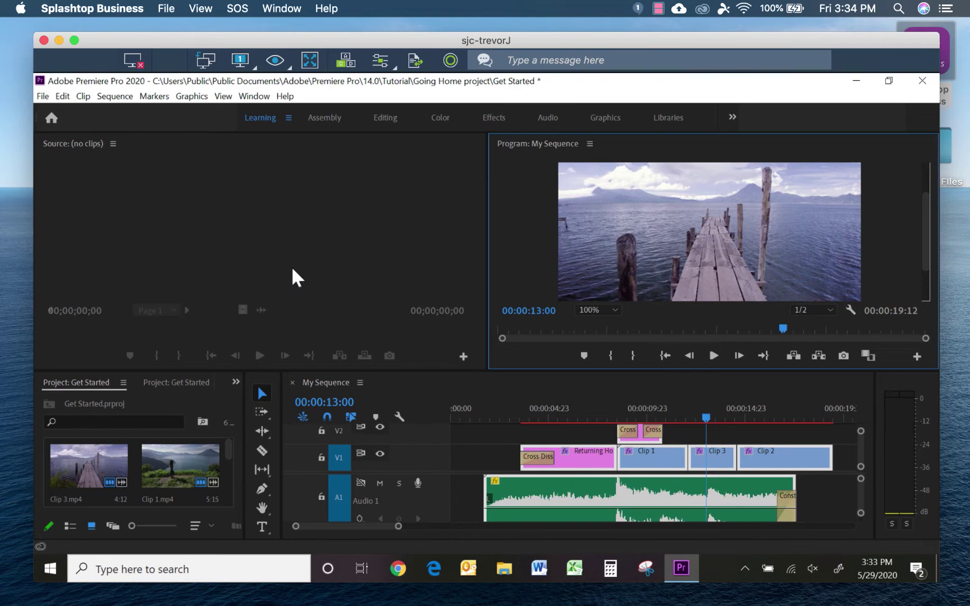
Step: Disconnect the remote desktop session from the Splashtop toolbar
{"action": "left_click", "coordinate": [133, 60]}
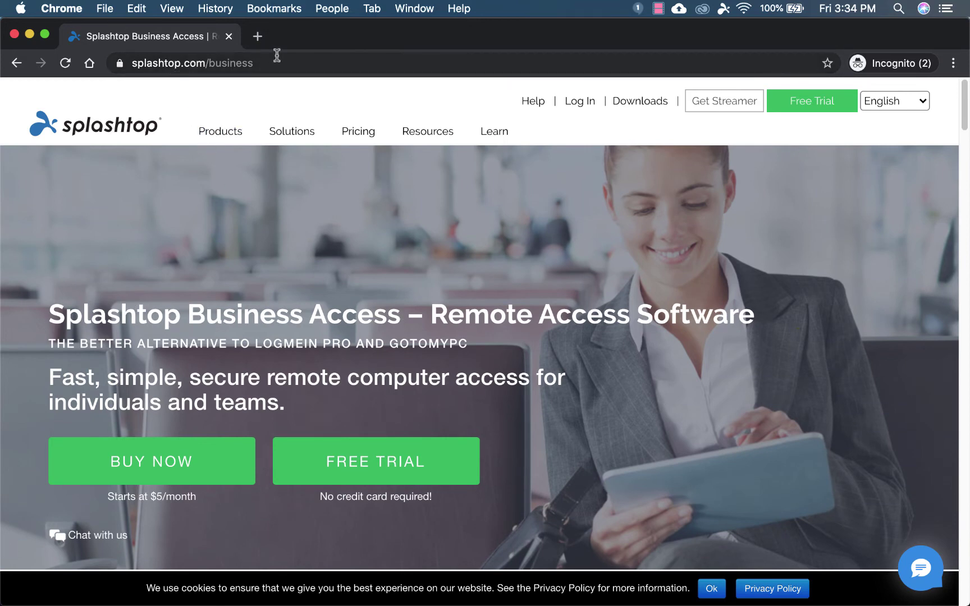
{"action": "scroll", "coordinate": [436, 322], "scroll_direction": "down", "scroll_amount": 1}
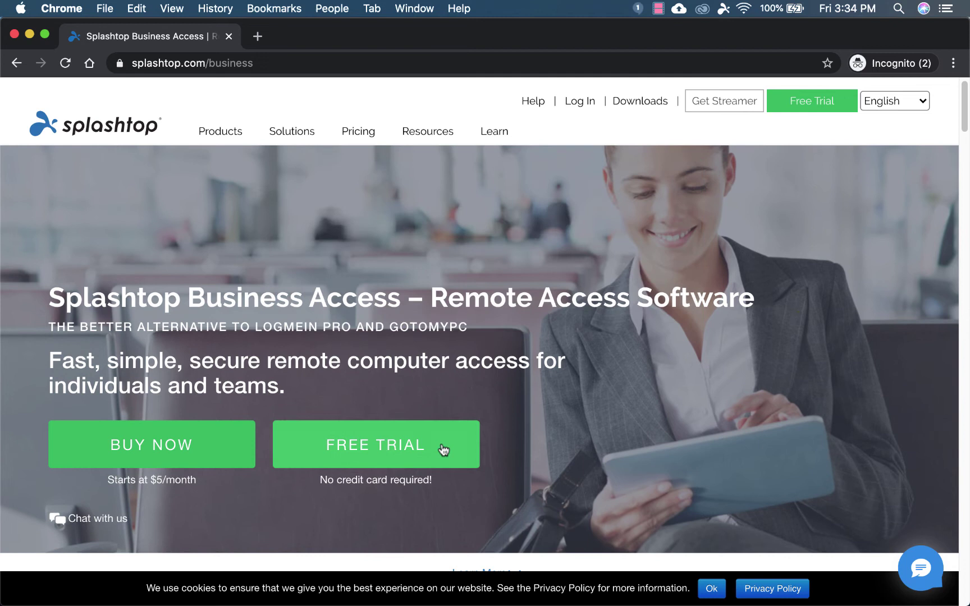